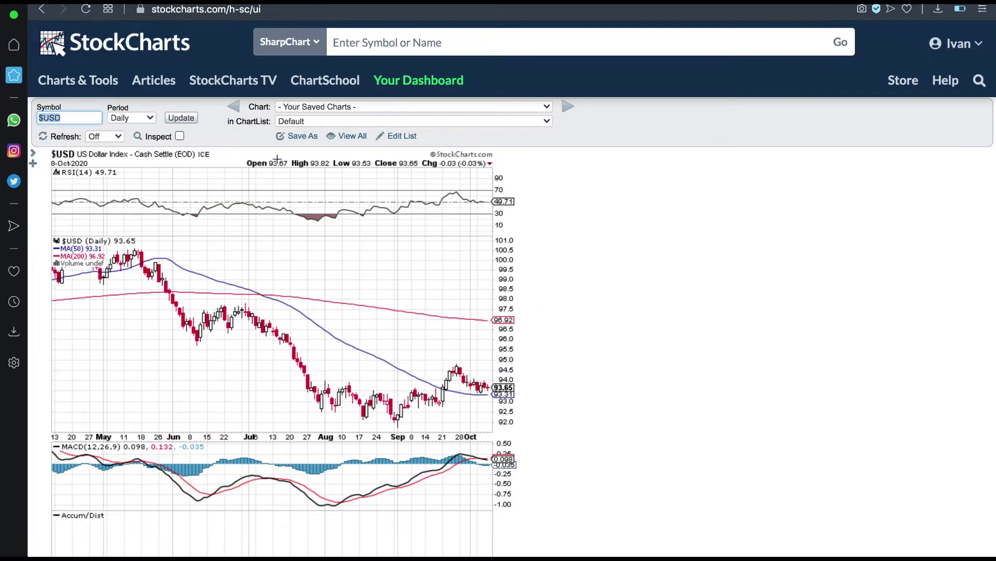
Step: Magnify the latest daily prices on the StockCharts chart, then zoom back out
{"action": "scroll", "coordinate": [497, 356], "scroll_direction": "up", "scroll_amount": 5}
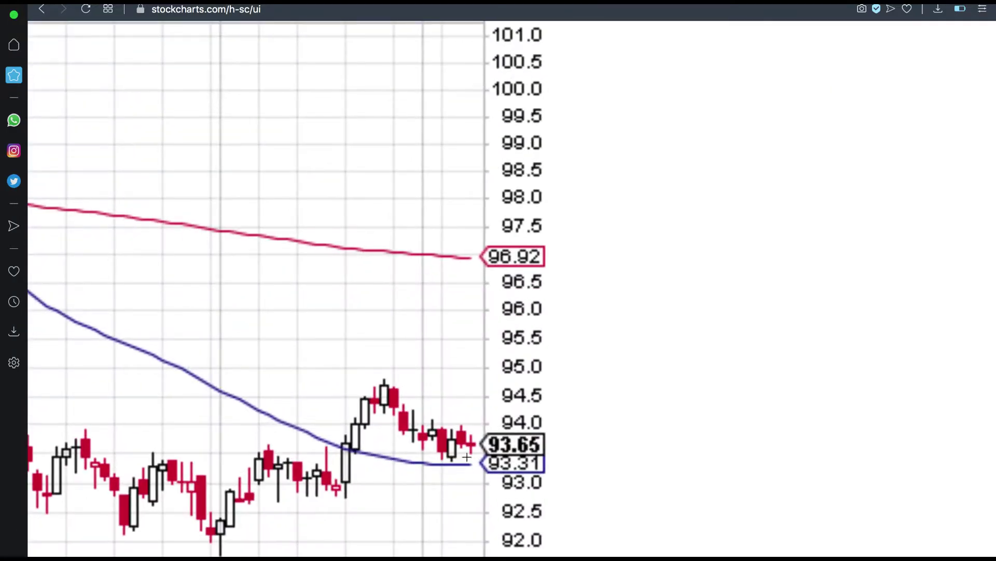
{"action": "scroll", "coordinate": [467, 456], "scroll_direction": "down", "scroll_amount": 5}
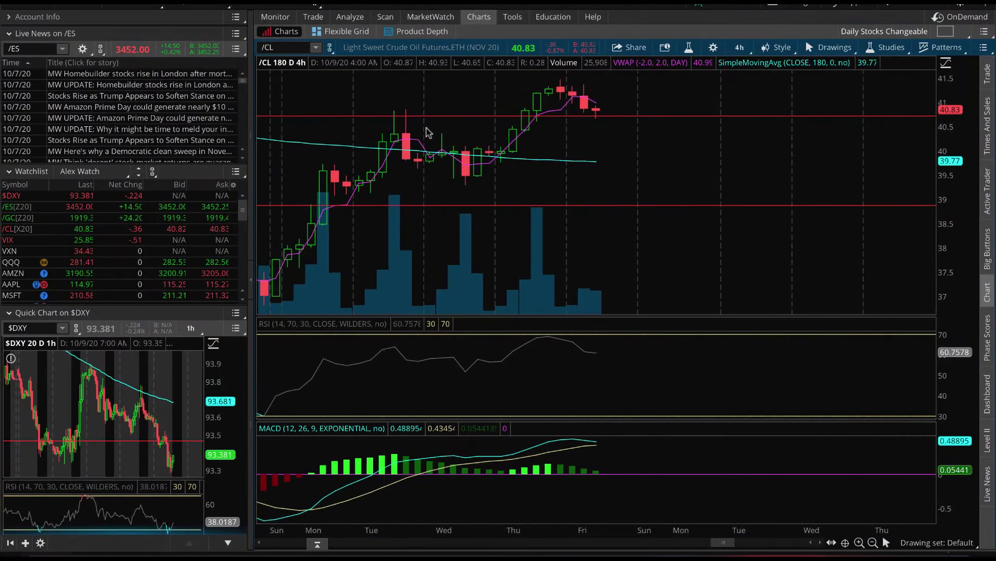
Step: Zoom the crude chart out to about three months, then switch the main chart to $DXY
{"action": "left_click", "coordinate": [873, 542]}
{"action": "left_click", "coordinate": [873, 542]}
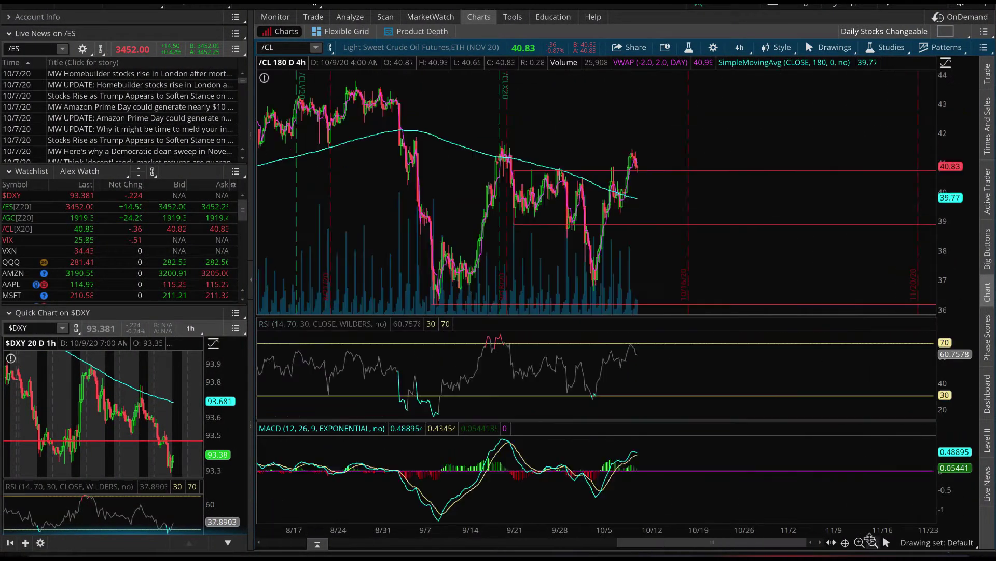
{"action": "left_click", "coordinate": [293, 47]}
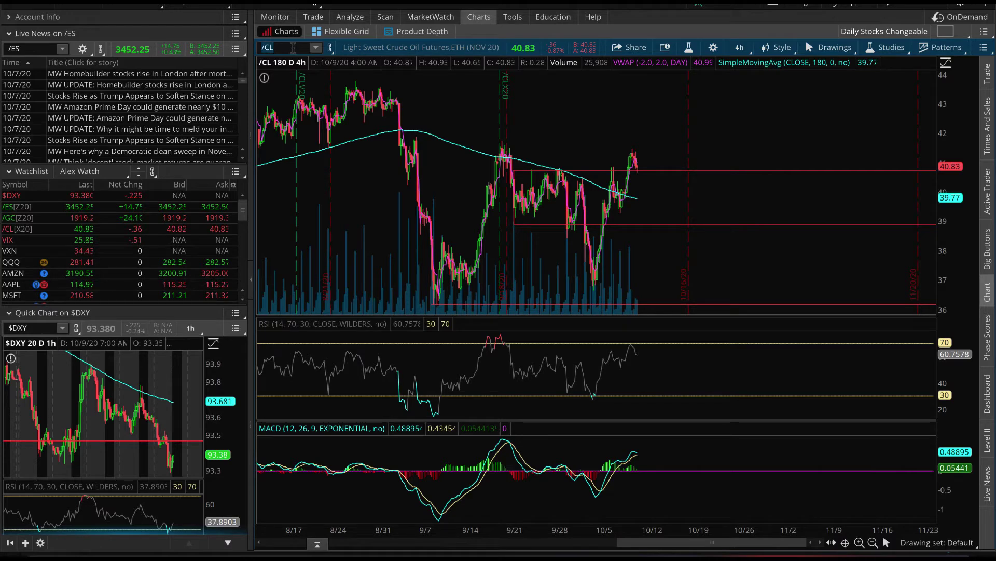
{"action": "key", "text": "BackSpace"}
{"action": "key", "text": "BackSpace"}
{"action": "type", "text": "$DXY"}
{"action": "key", "text": "Return"}
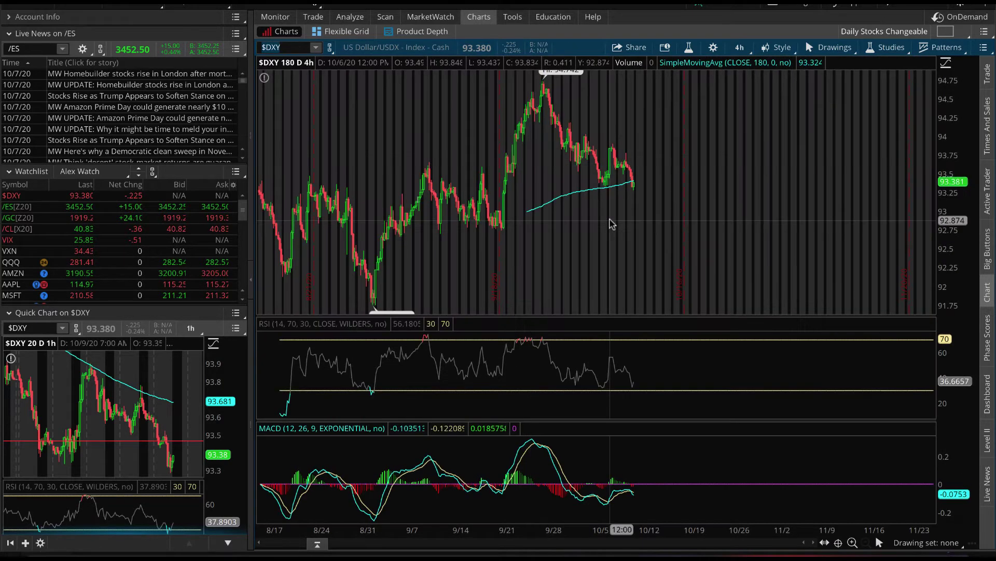
Step: Frame the $DXY chart from mid-August into early November
{"action": "left_click_drag", "start_coordinate": [520, 203], "coordinate": [846, 204]}
{"action": "left_click_drag", "start_coordinate": [628, 207], "coordinate": [835, 207]}
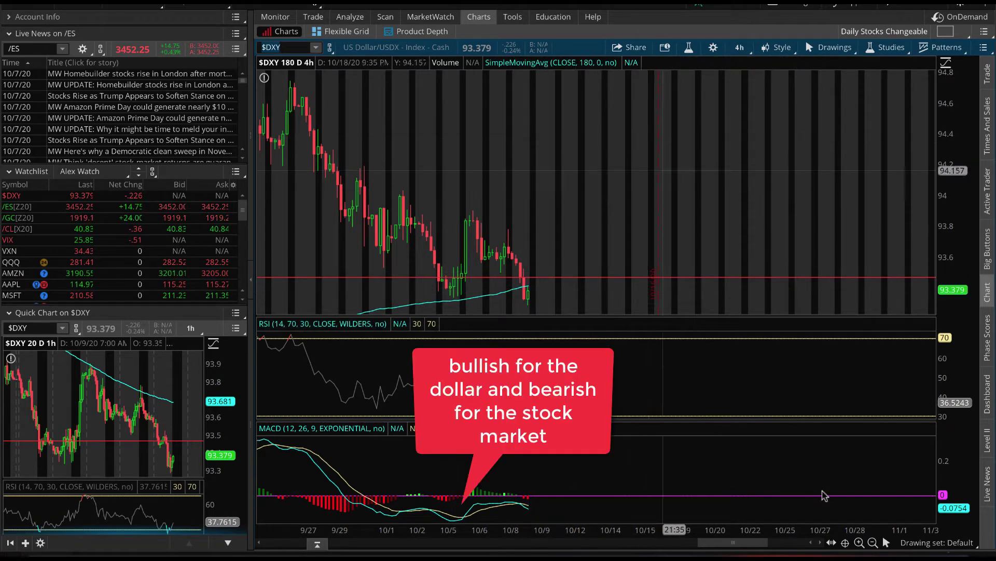
{"action": "left_click", "coordinate": [874, 541]}
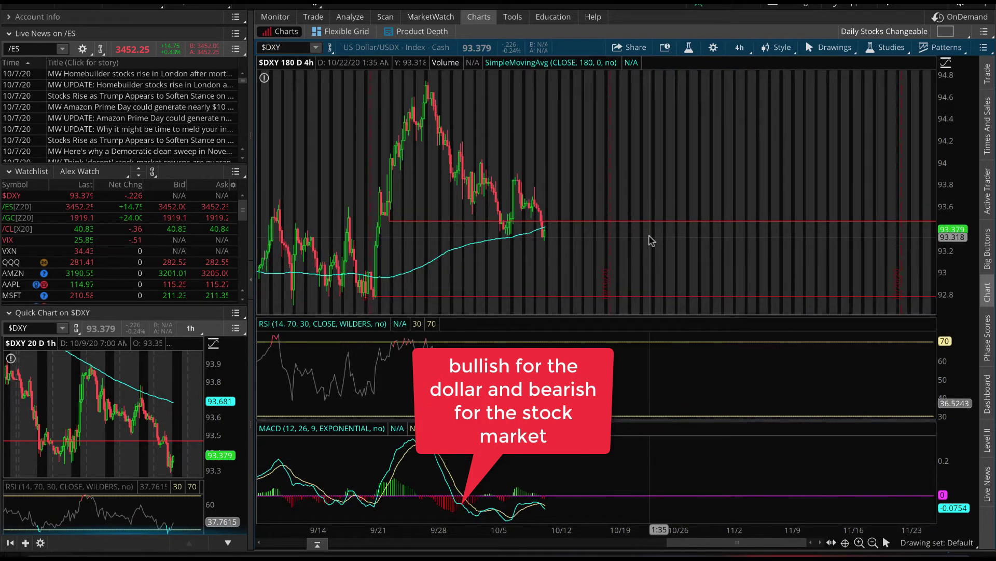
{"action": "left_click", "coordinate": [874, 541]}
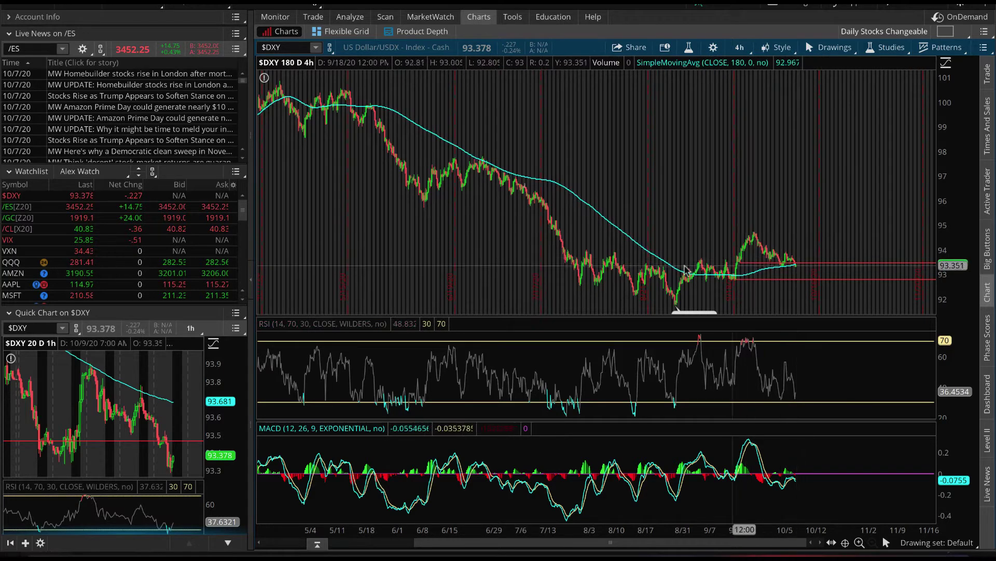
{"action": "left_click_drag", "start_coordinate": [626, 265], "coordinate": [871, 265]}
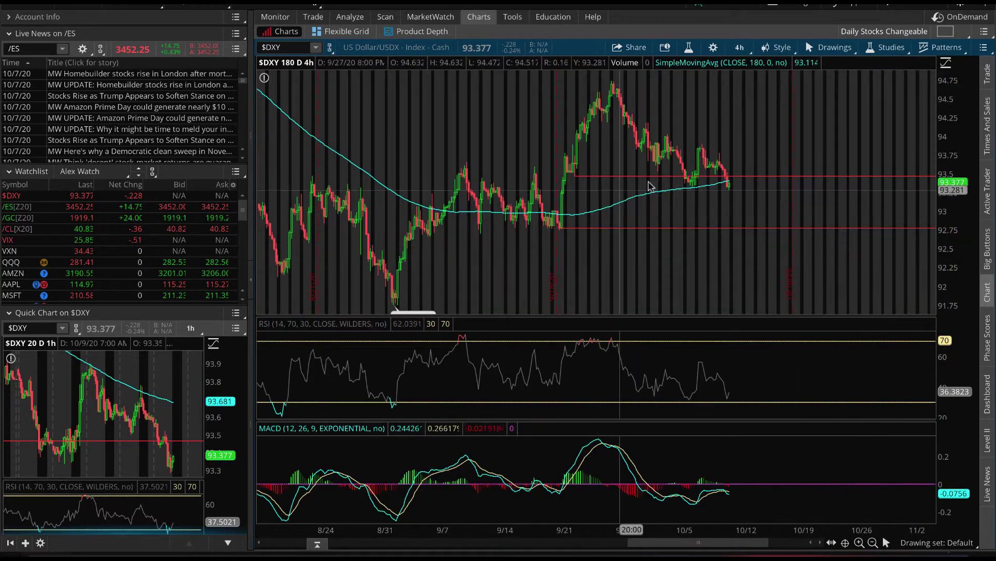
{"action": "left_click", "coordinate": [293, 47]}
Step: Load /CL crude oil futures and zoom the chart to roughly the last month
{"action": "type", "text": "/CL"}
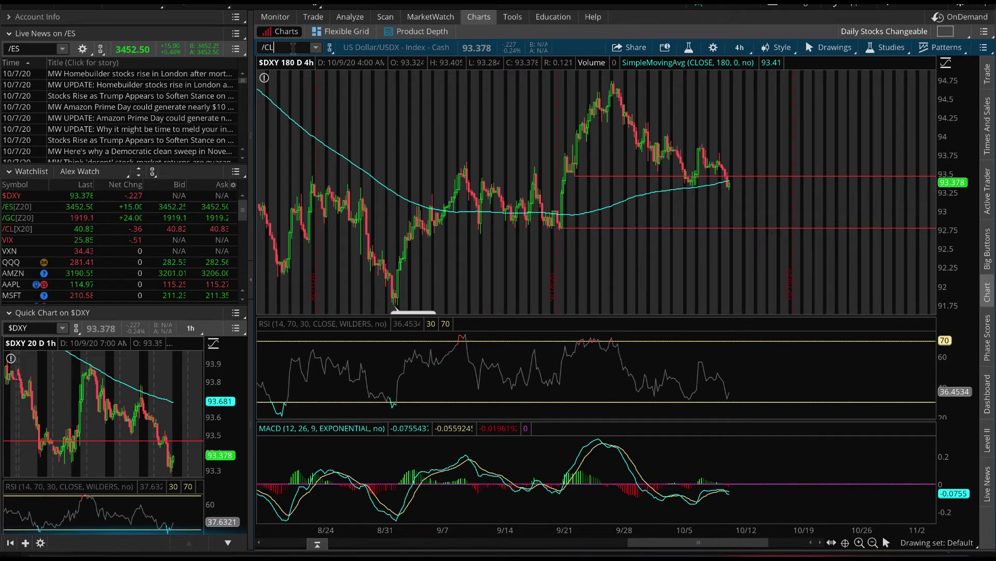
{"action": "key", "text": "Return"}
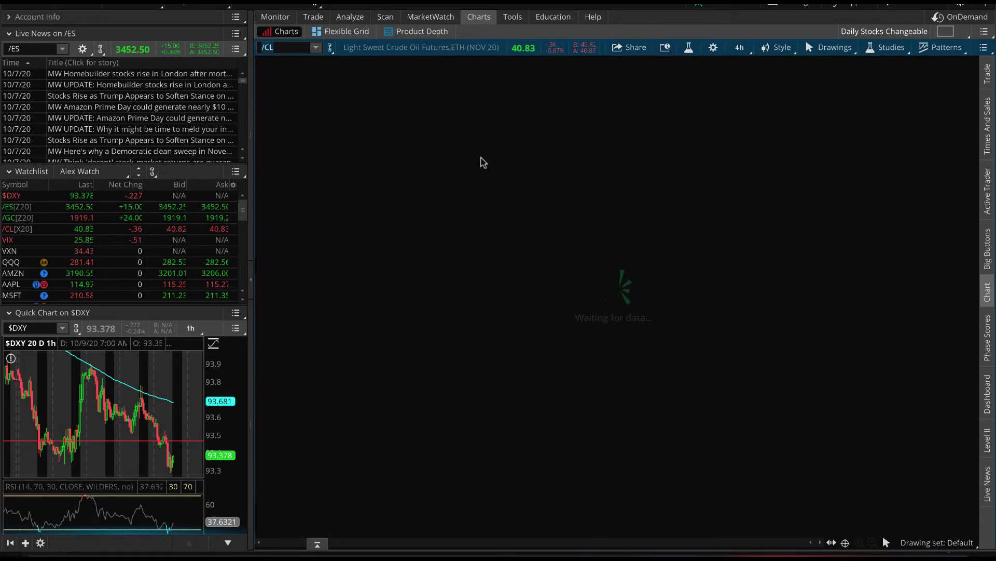
{"action": "scroll", "coordinate": [483, 163], "scroll_direction": "down", "scroll_amount": 6}
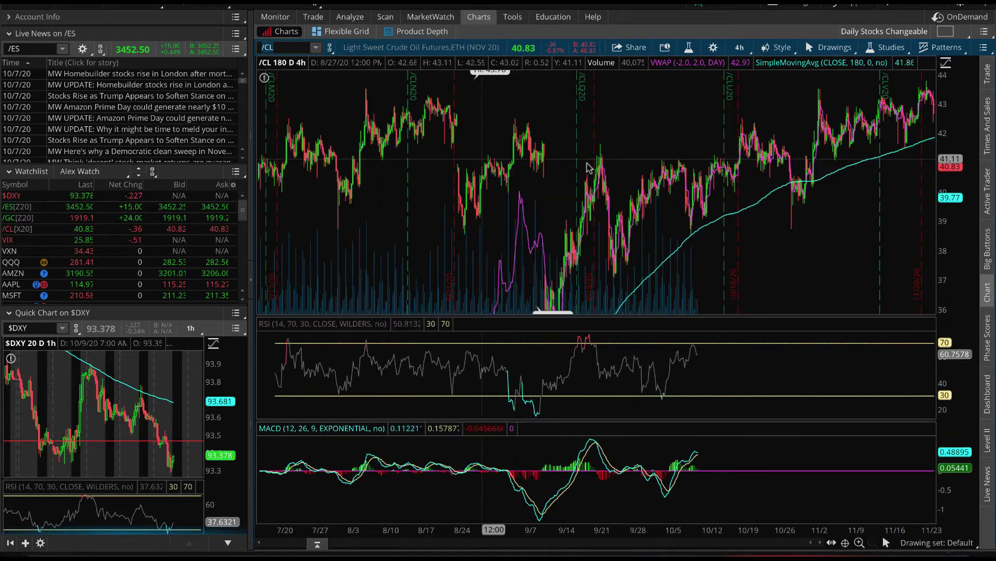
{"action": "scroll", "coordinate": [789, 122], "scroll_direction": "up", "scroll_amount": 6}
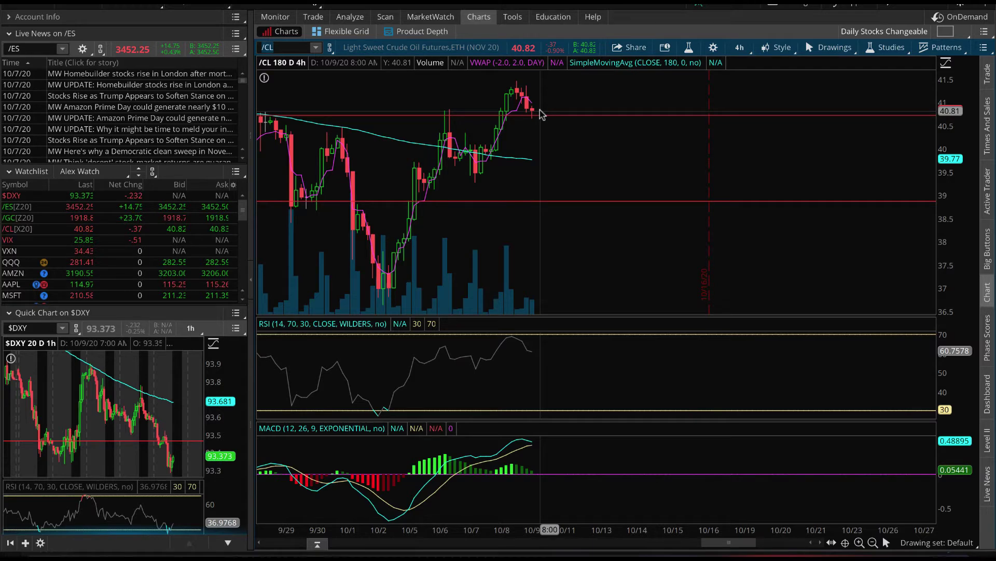
Step: Try $USD, then chart $DXY and zoom it to mid-August through October
{"action": "type", "text": "$USD"}
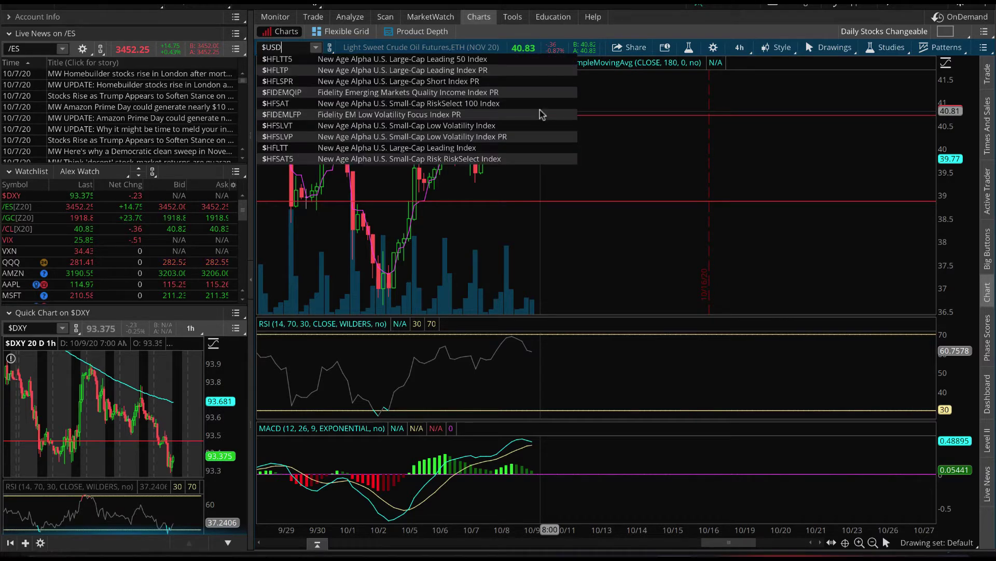
{"action": "key", "text": "Return"}
{"action": "type", "text": "$DXY"}
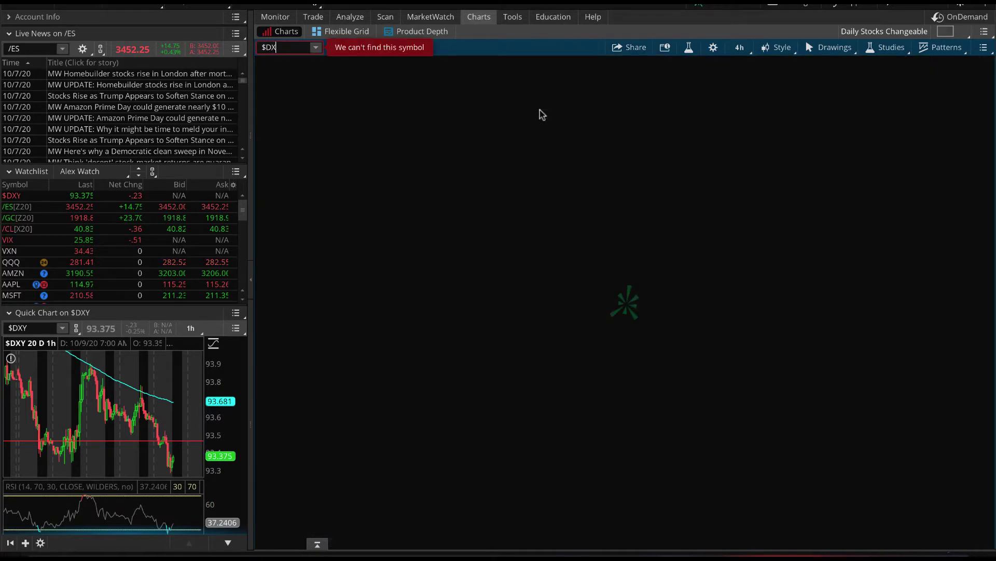
{"action": "key", "text": "Return"}
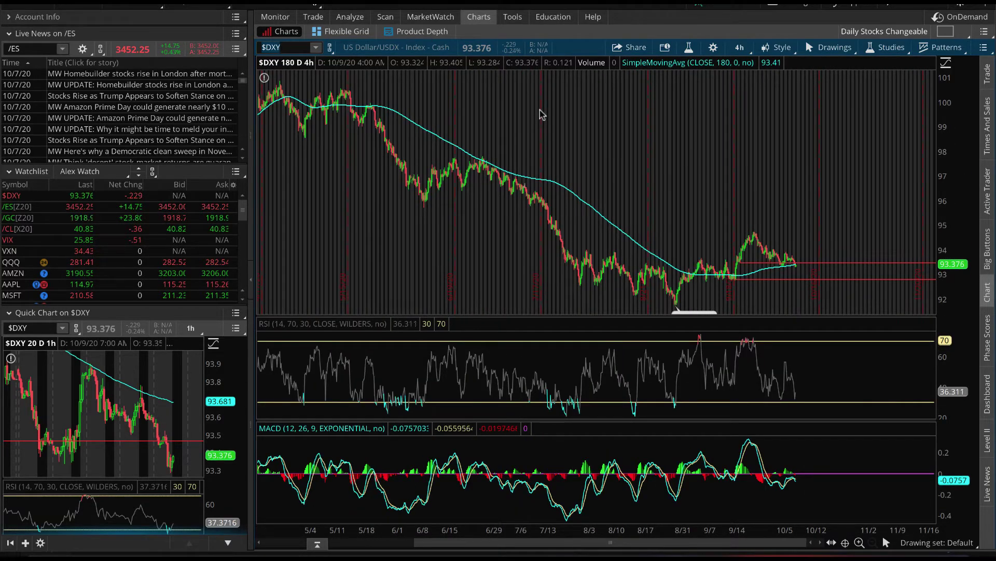
{"action": "left_click_drag", "start_coordinate": [631, 250], "coordinate": [853, 218]}
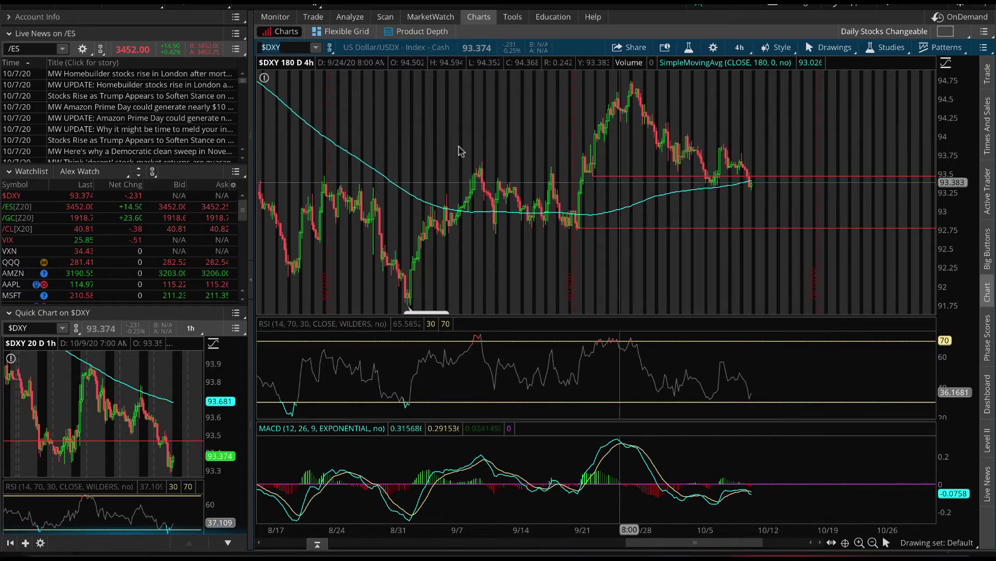
Step: Load /ES E-mini S&P 500 futures and zoom the chart from early August onward
{"action": "type", "text": "/ES"}
{"action": "key", "text": "Return"}
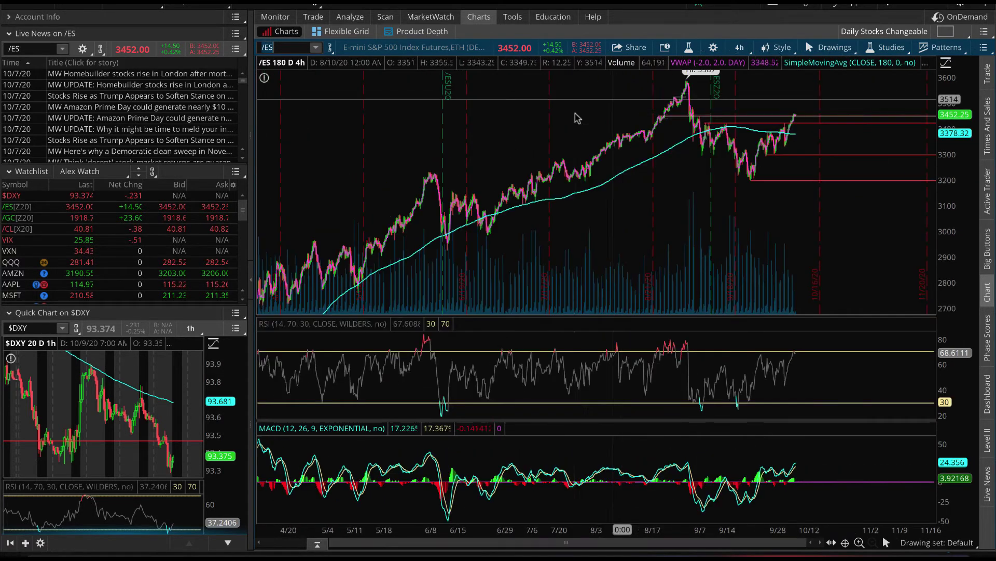
{"action": "left_click_drag", "start_coordinate": [605, 116], "coordinate": [904, 137]}
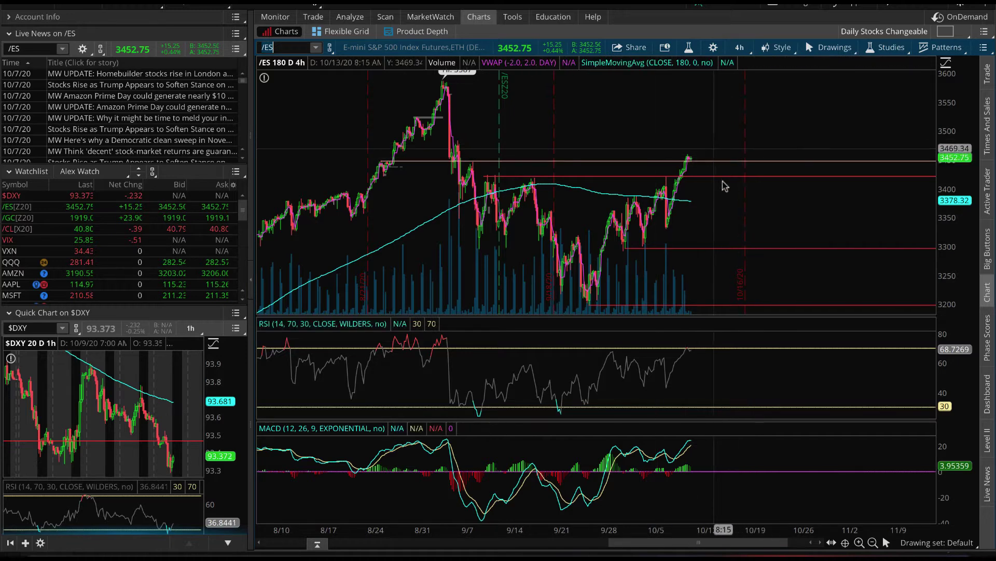
Step: Load /CL crude futures and frame the chart from late August through mid-November
{"action": "left_click", "coordinate": [281, 47]}
{"action": "type", "text": "/CL"}
{"action": "key", "text": "Return"}
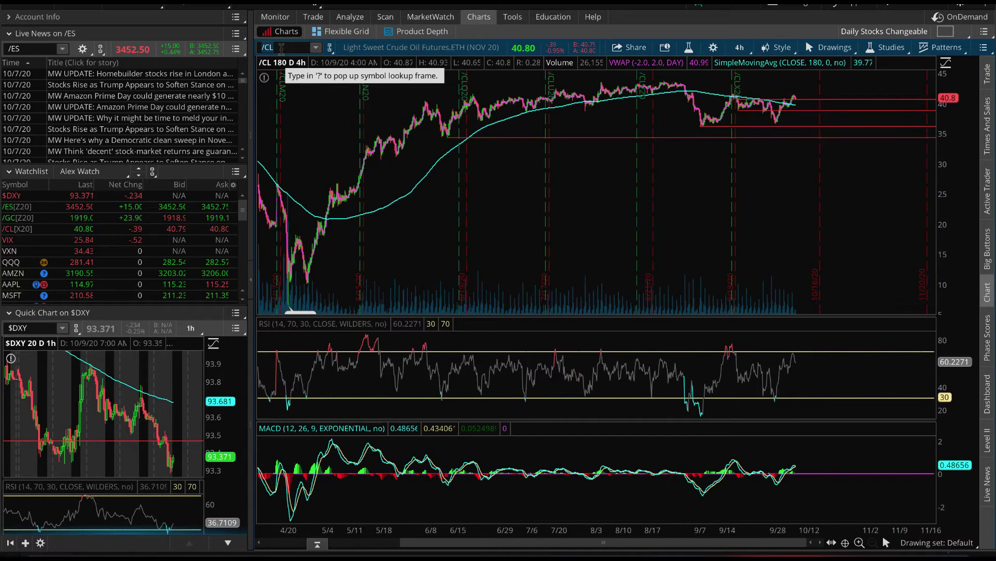
{"action": "left_click_drag", "start_coordinate": [658, 117], "coordinate": [854, 117]}
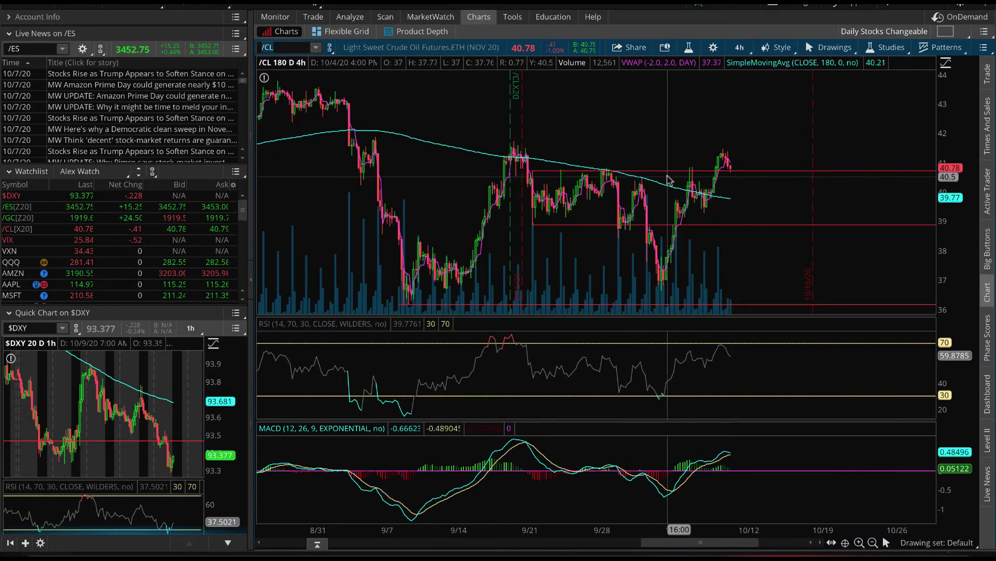
{"action": "left_click_drag", "start_coordinate": [601, 155], "coordinate": [823, 160]}
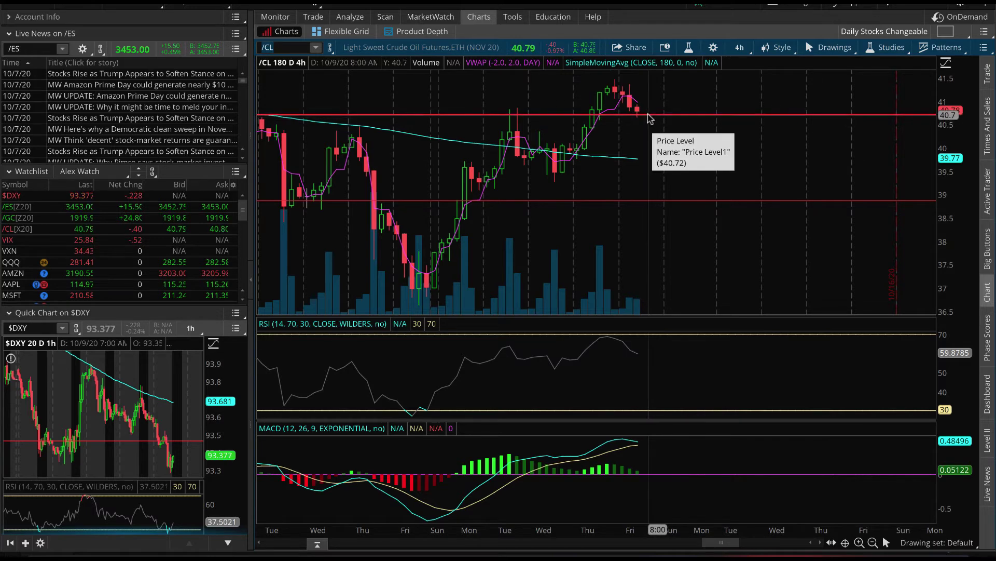
{"action": "left_click", "coordinate": [873, 542]}
{"action": "scroll", "coordinate": [525, 282], "scroll_direction": "up", "scroll_amount": 3}
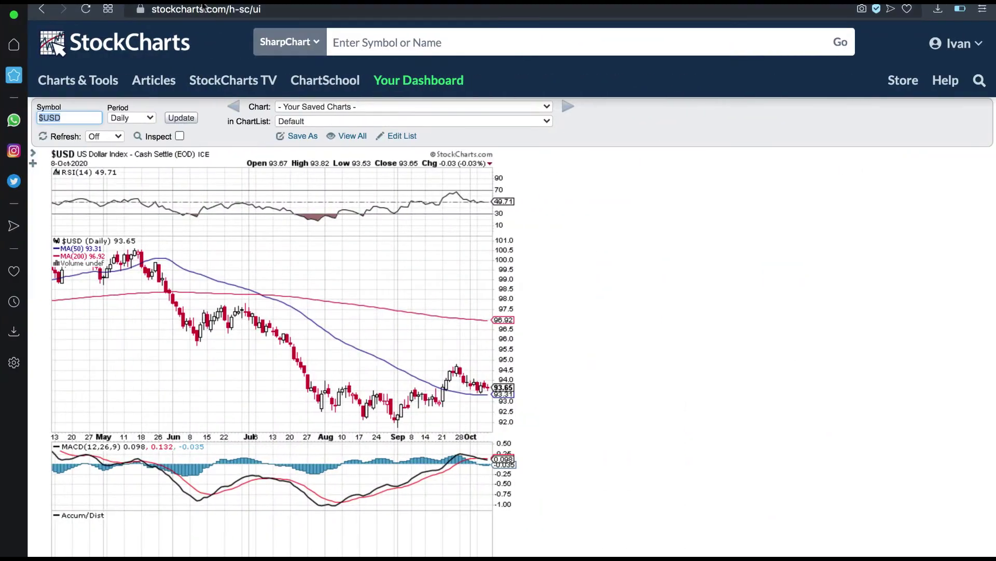
Step: Chart the daily $OVX crude oil volatility index and magnify its recent readings
{"action": "type", "text": "$OVX"}
{"action": "key", "text": "Return"}
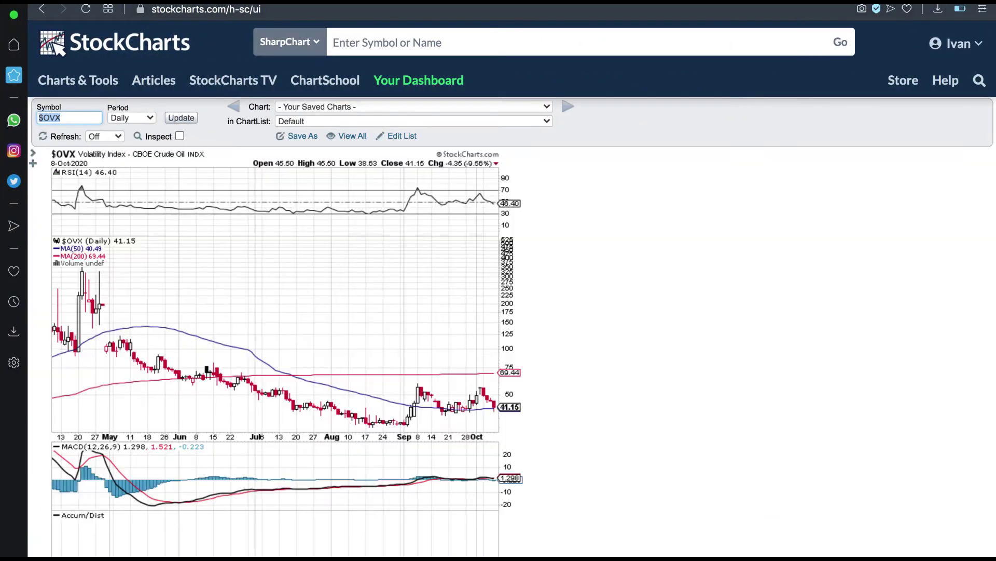
{"action": "scroll", "coordinate": [167, 122], "scroll_direction": "down", "scroll_amount": 3}
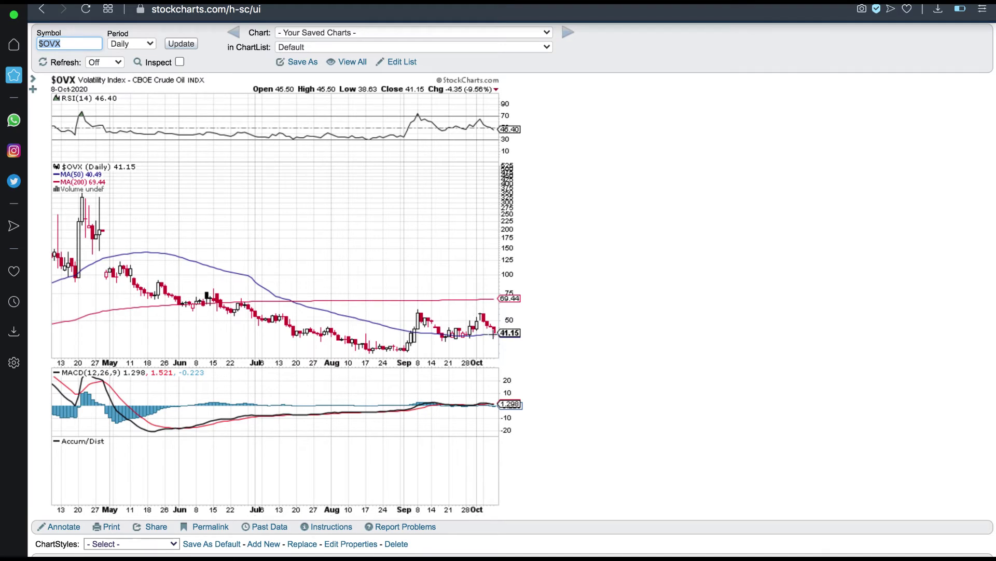
{"action": "scroll", "coordinate": [493, 343], "scroll_direction": "up", "scroll_amount": 3}
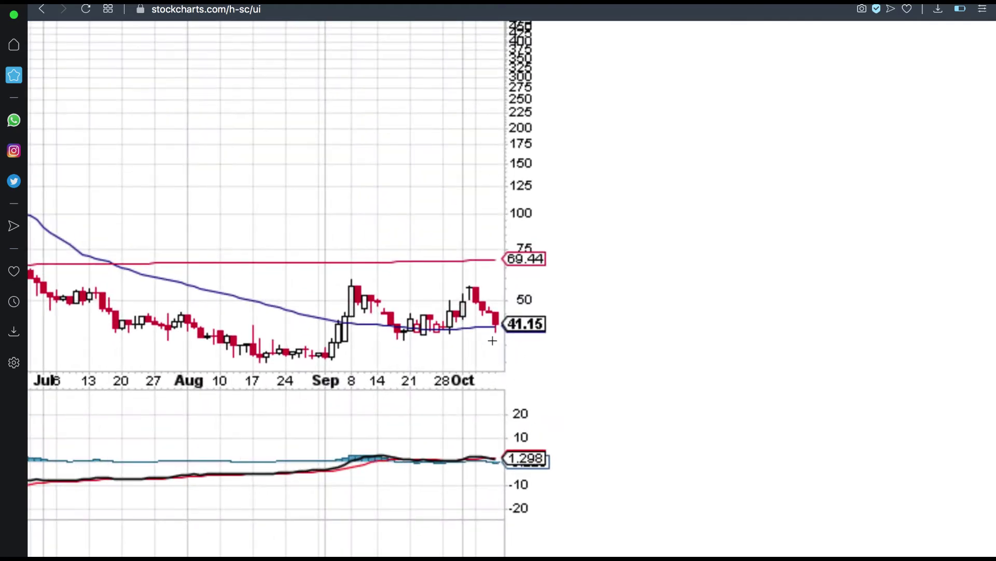
{"action": "scroll", "coordinate": [502, 336], "scroll_direction": "down", "scroll_amount": 3}
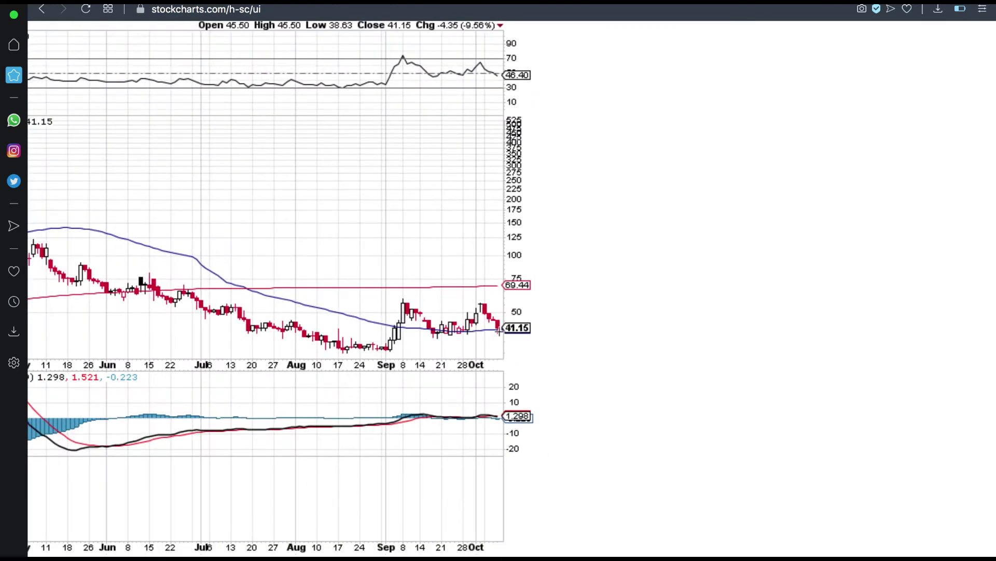
{"action": "scroll", "coordinate": [530, 186], "scroll_direction": "down", "scroll_amount": 4}
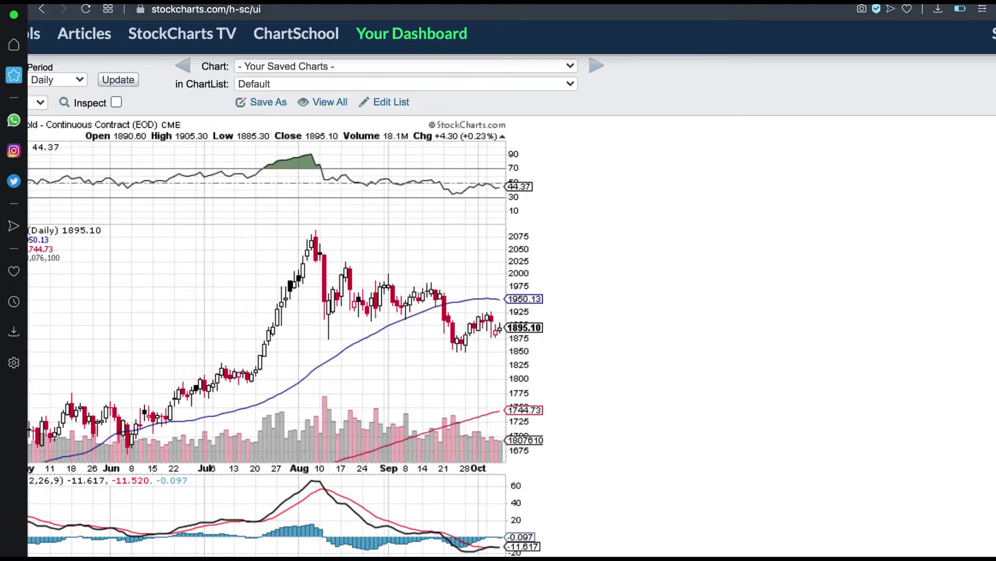
Step: Scroll through the daily $GOLD chart, then return to thinkorswim's chart symbol box
{"action": "scroll", "coordinate": [292, 156], "scroll_direction": "down", "scroll_amount": 3}
{"action": "scroll", "coordinate": [313, 321], "scroll_direction": "down", "scroll_amount": 2}
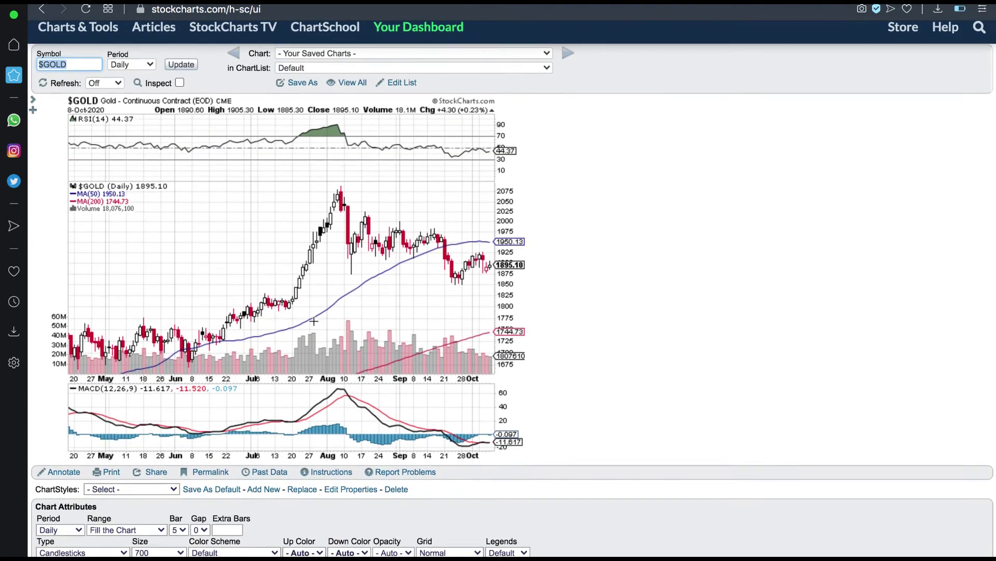
{"action": "scroll", "coordinate": [313, 321], "scroll_direction": "up", "scroll_amount": 3}
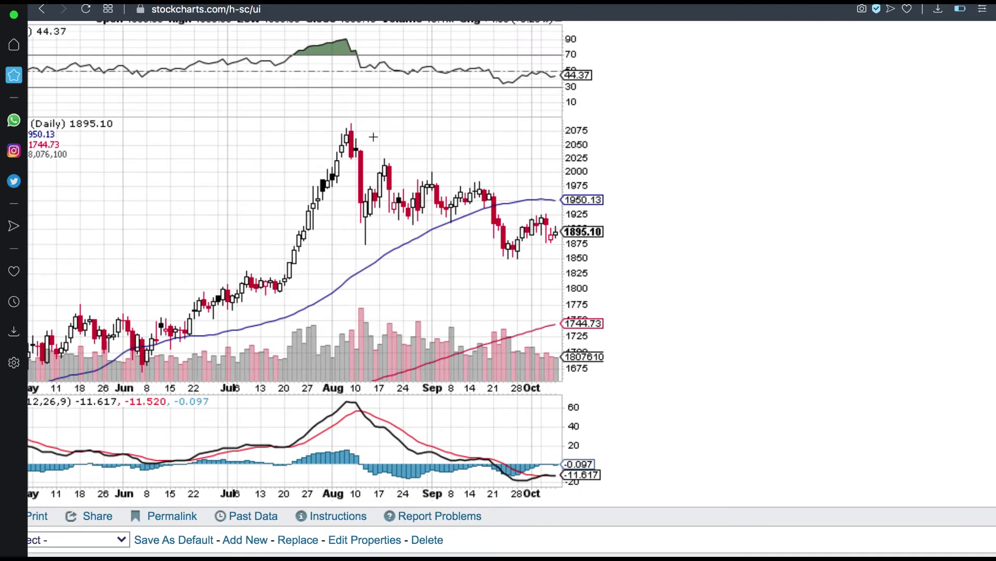
{"action": "scroll", "coordinate": [562, 223], "scroll_direction": "down", "scroll_amount": 3}
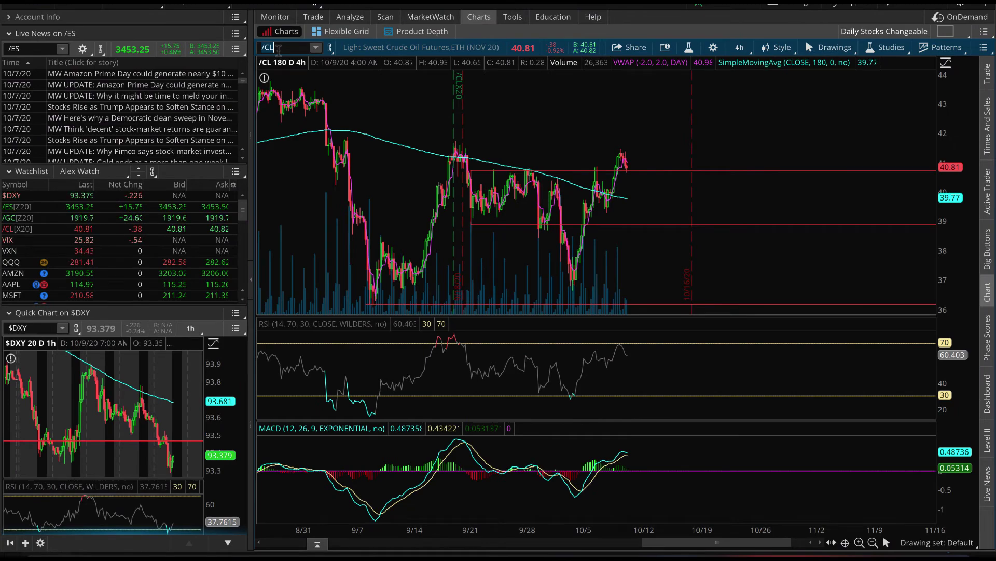
{"action": "left_click", "coordinate": [279, 48]}
Step: Load /GC gold futures and zoom to inspect its downtrend line and support levels
{"action": "type", "text": "/GC"}
{"action": "key", "text": "Return"}
{"action": "scroll", "coordinate": [649, 124], "scroll_direction": "down", "scroll_amount": 6}
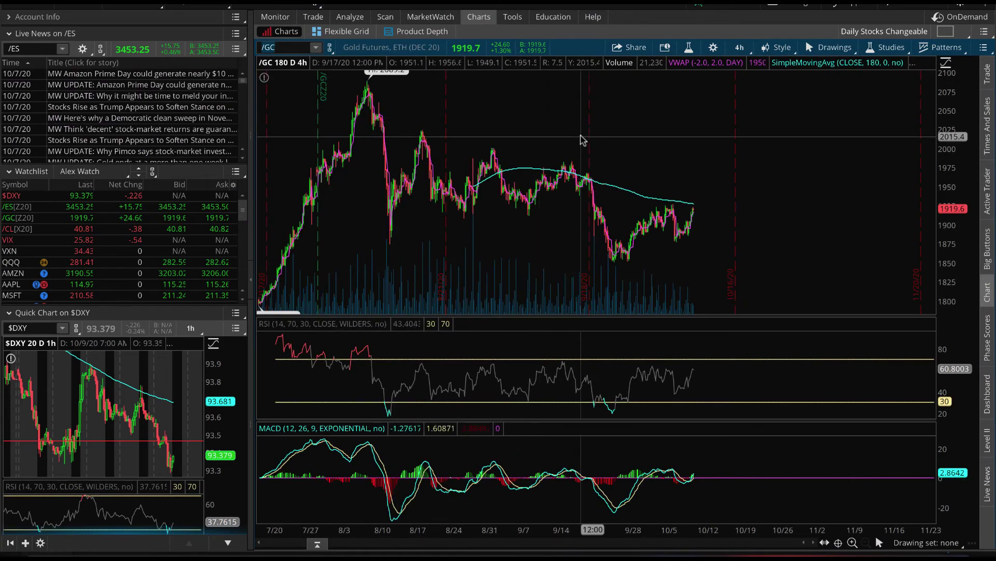
{"action": "scroll", "coordinate": [649, 125], "scroll_direction": "up", "scroll_amount": 5}
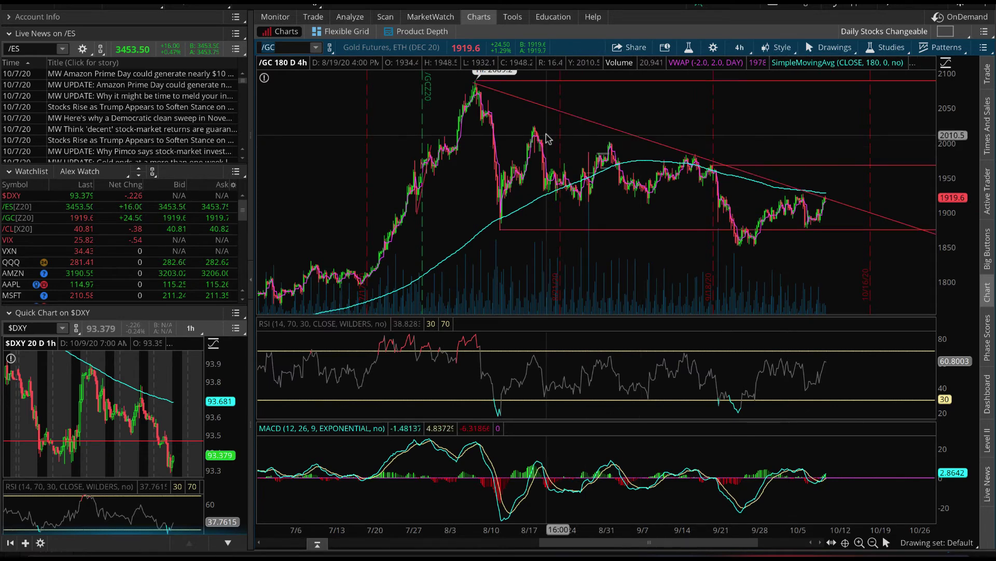
{"action": "scroll", "coordinate": [648, 155], "scroll_direction": "down", "scroll_amount": 1}
{"action": "mouse_move", "coordinate": [808, 194]}
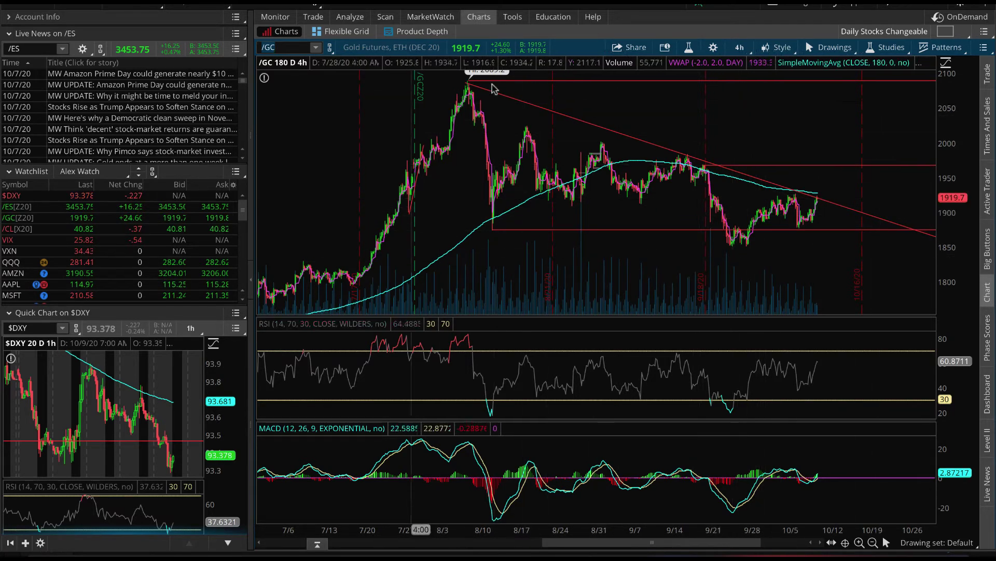
{"action": "scroll", "coordinate": [643, 192], "scroll_direction": "up", "scroll_amount": 5}
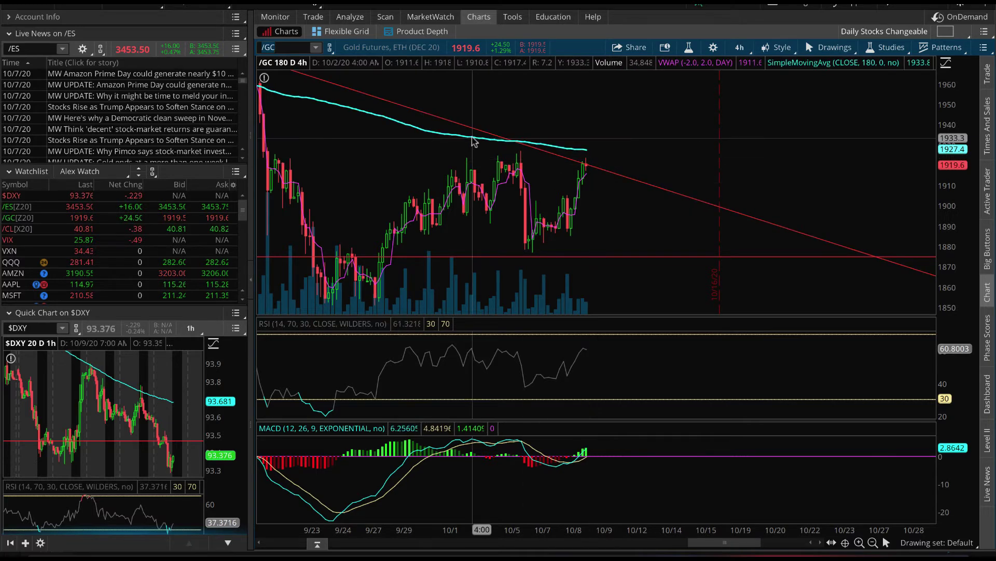
{"action": "left_click", "coordinate": [874, 542]}
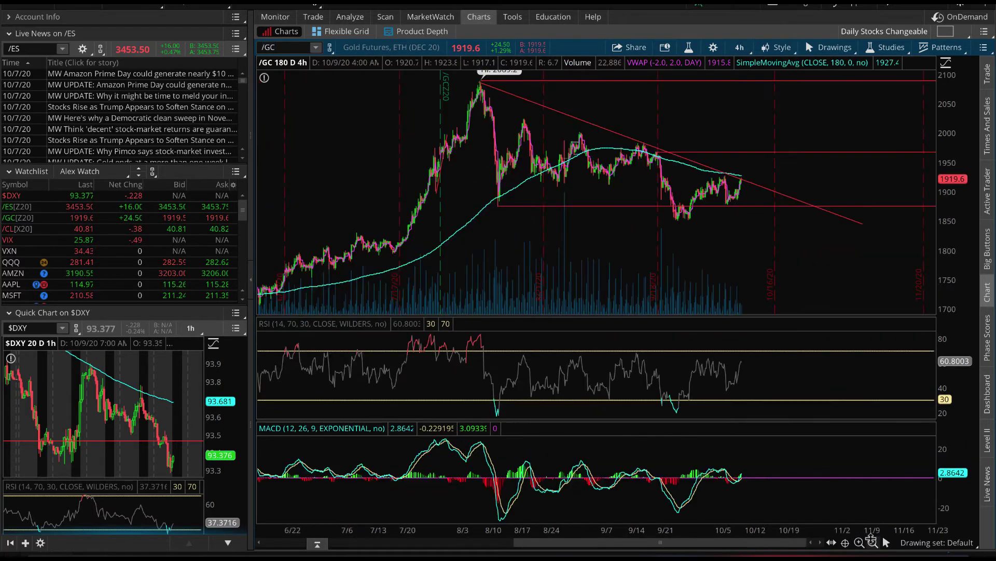
{"action": "scroll", "coordinate": [611, 197], "scroll_direction": "up", "scroll_amount": 2}
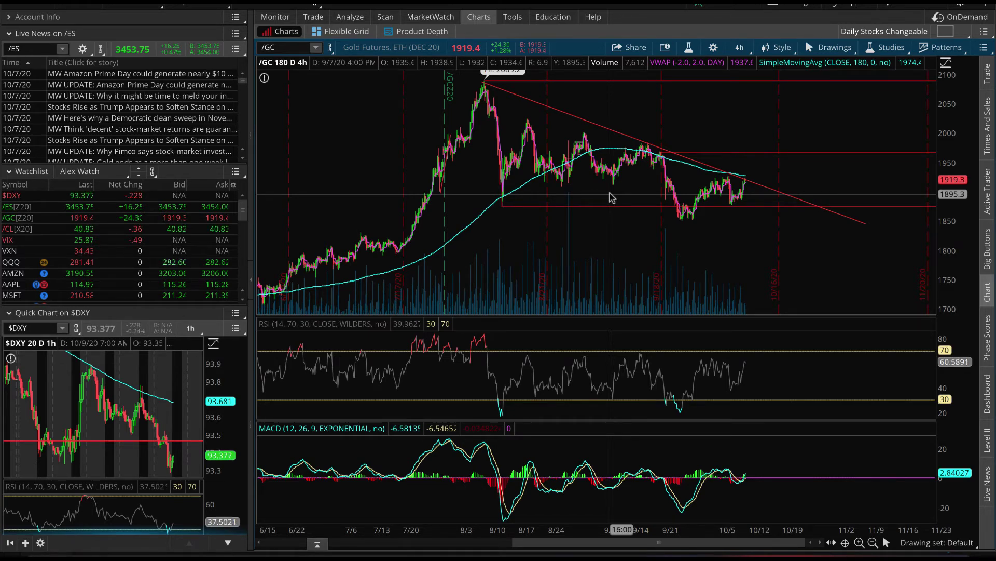
{"action": "scroll", "coordinate": [612, 197], "scroll_direction": "up", "scroll_amount": 3}
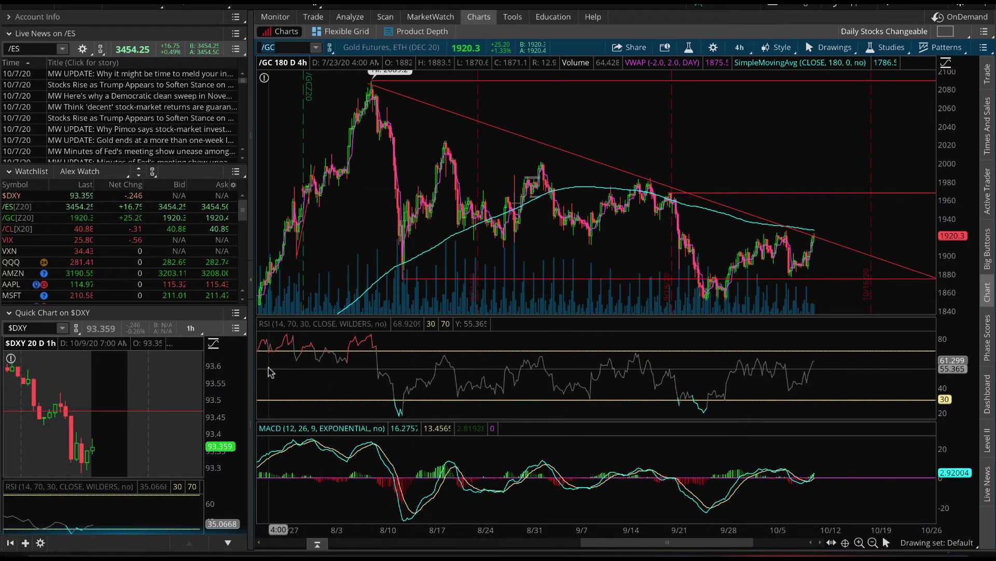
{"action": "scroll", "coordinate": [155, 519], "scroll_direction": "down", "scroll_amount": 3}
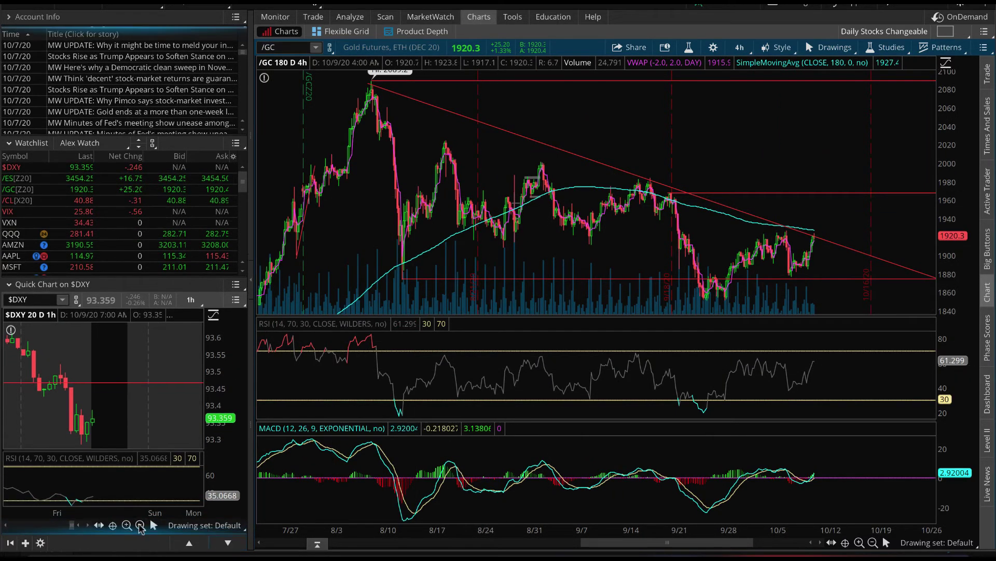
Step: Widen the dollar quick chart to 10/5–10/9 and frame gold from mid-July through October
{"action": "left_click", "coordinate": [140, 524]}
{"action": "left_click", "coordinate": [140, 525]}
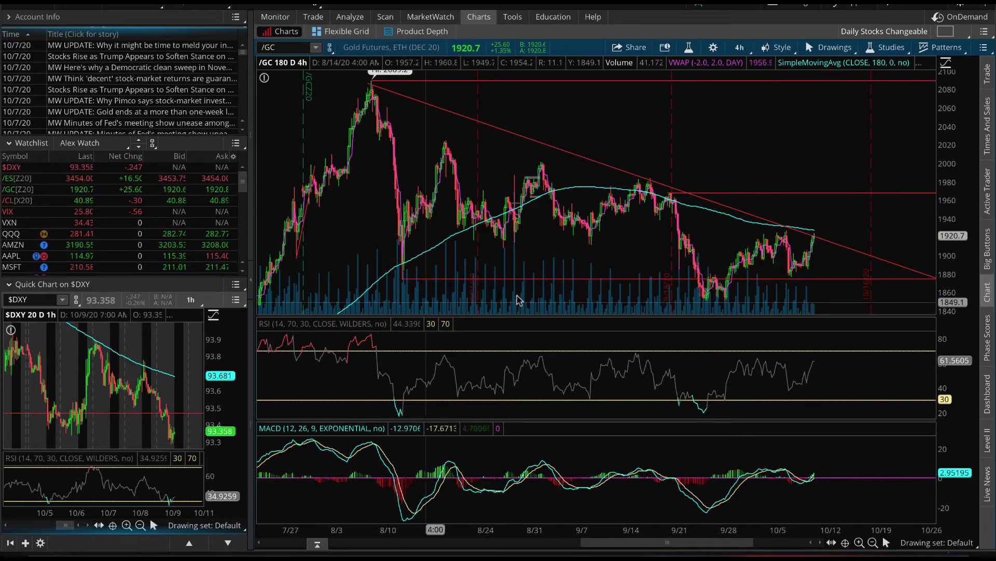
{"action": "left_click_drag", "start_coordinate": [628, 228], "coordinate": [900, 218]}
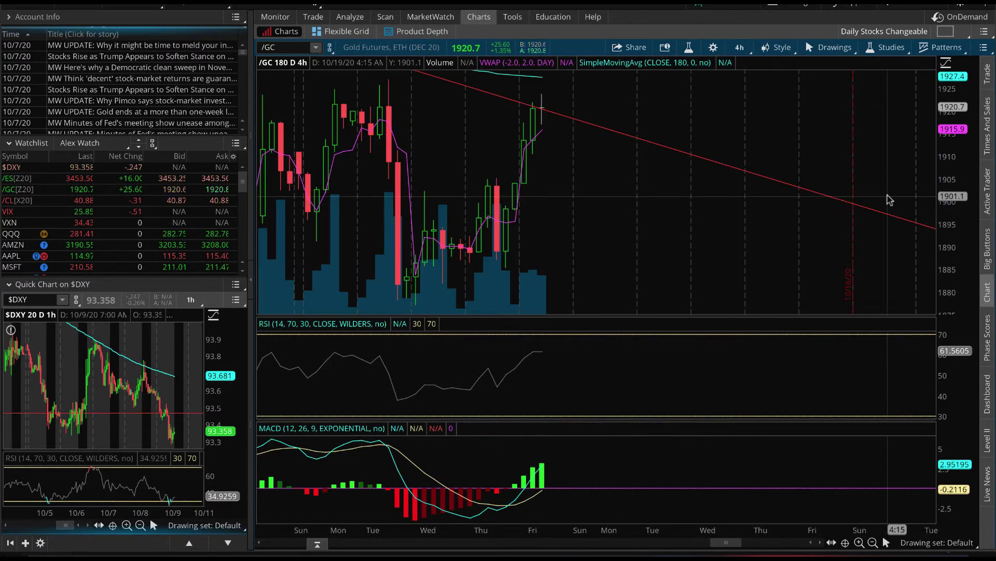
{"action": "left_click", "coordinate": [873, 543]}
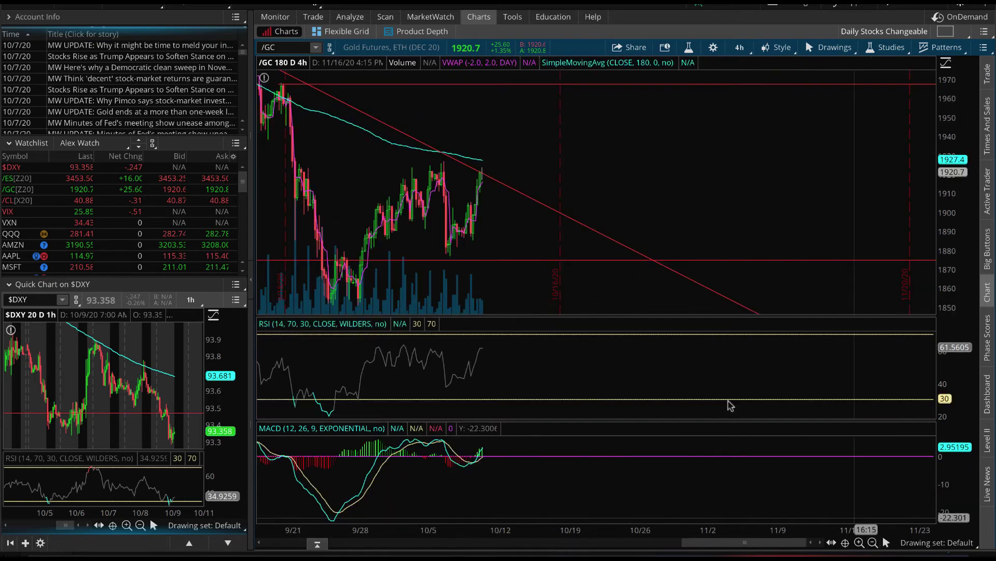
{"action": "left_click", "coordinate": [874, 543]}
{"action": "left_click_drag", "start_coordinate": [539, 130], "coordinate": [856, 129]}
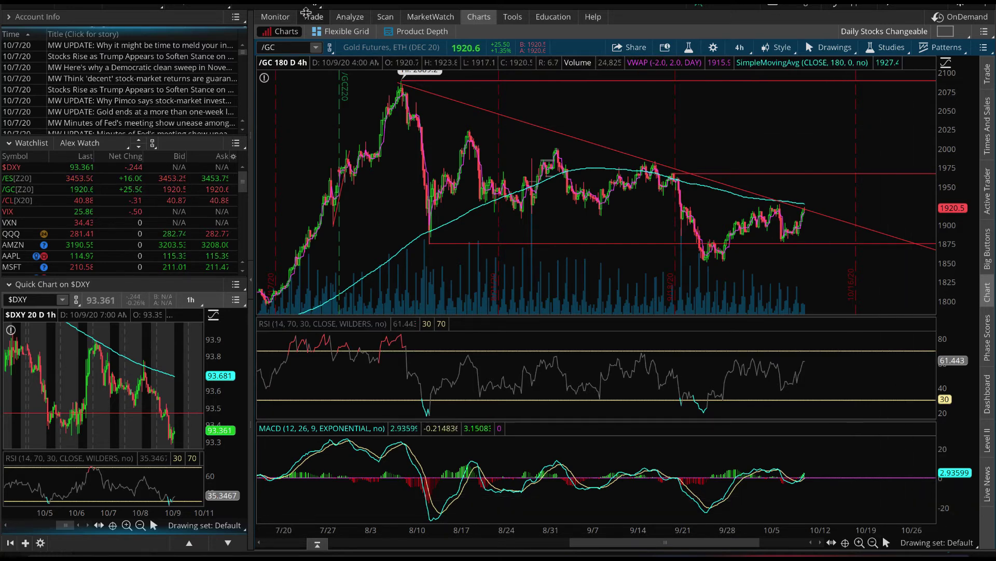
{"action": "left_click", "coordinate": [313, 17]}
Step: Load /ES and scan its October weekly option chain, then return to the gold futures chart near 1922.3
{"action": "left_click", "coordinate": [301, 48]}
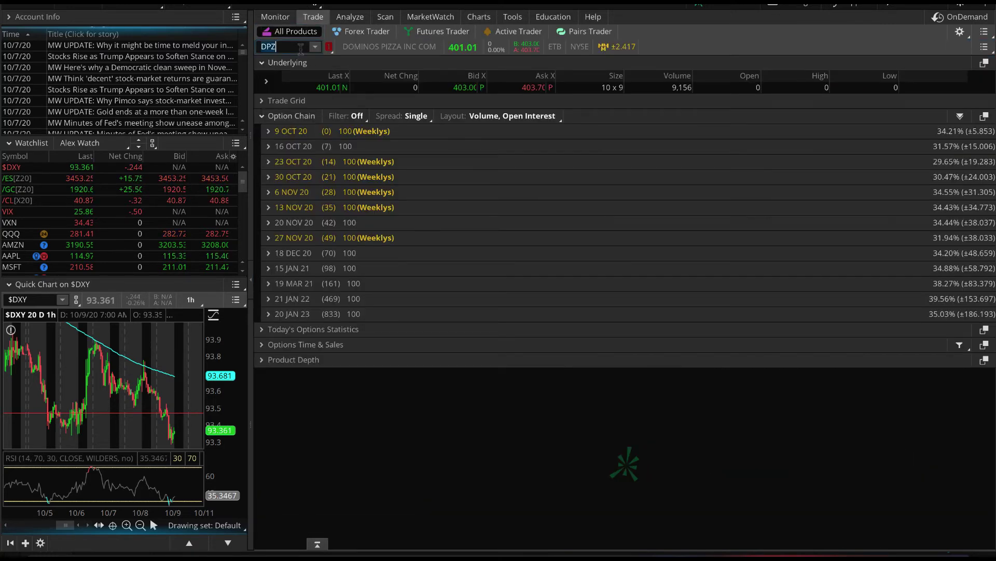
{"action": "type", "text": "/ES"}
{"action": "key", "text": "Return"}
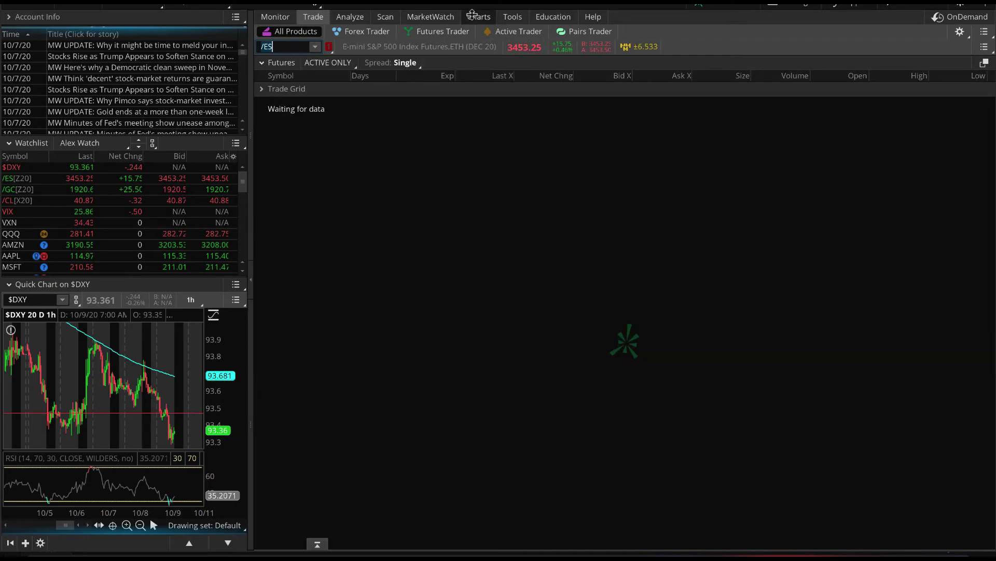
{"action": "mouse_move", "coordinate": [474, 15]}
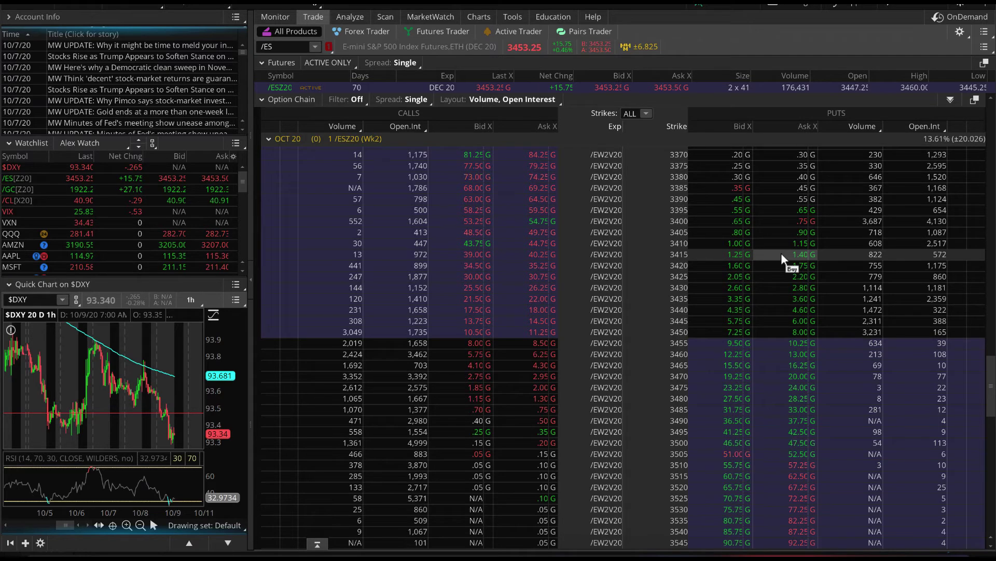
{"action": "scroll", "coordinate": [805, 322], "scroll_direction": "up", "scroll_amount": 3}
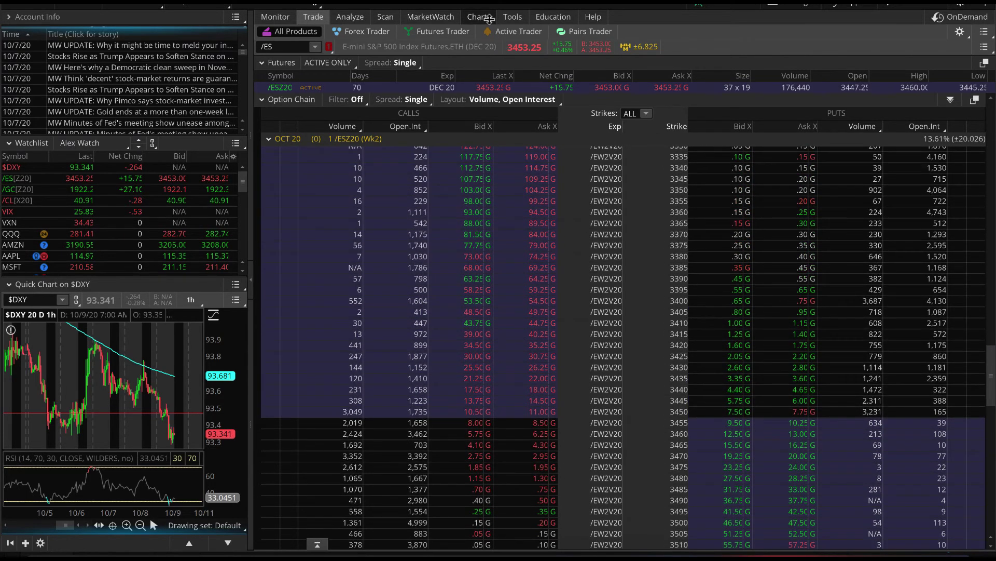
{"action": "left_click", "coordinate": [489, 18]}
{"action": "scroll", "coordinate": [714, 275], "scroll_direction": "up", "scroll_amount": 2}
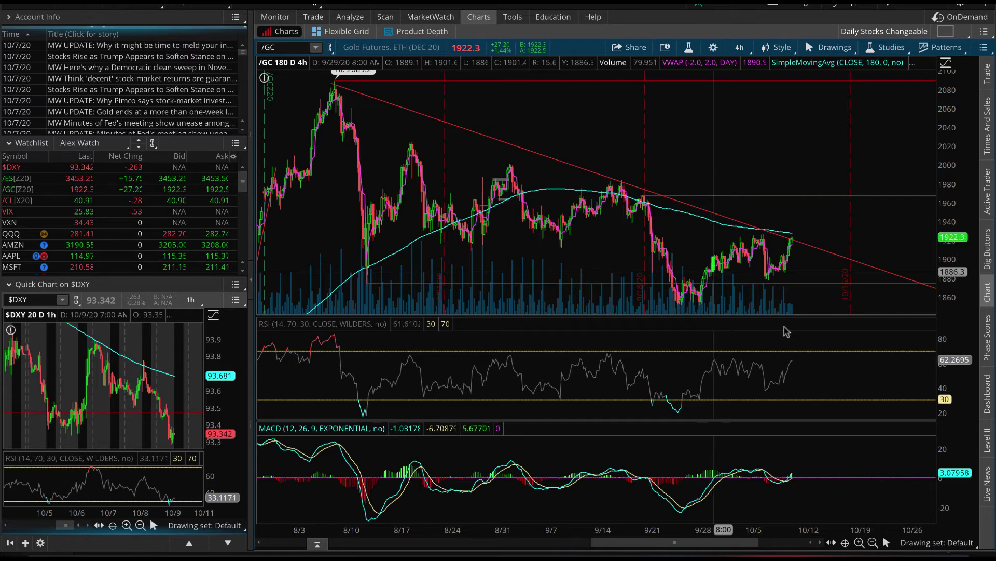
{"action": "left_click", "coordinate": [873, 542]}
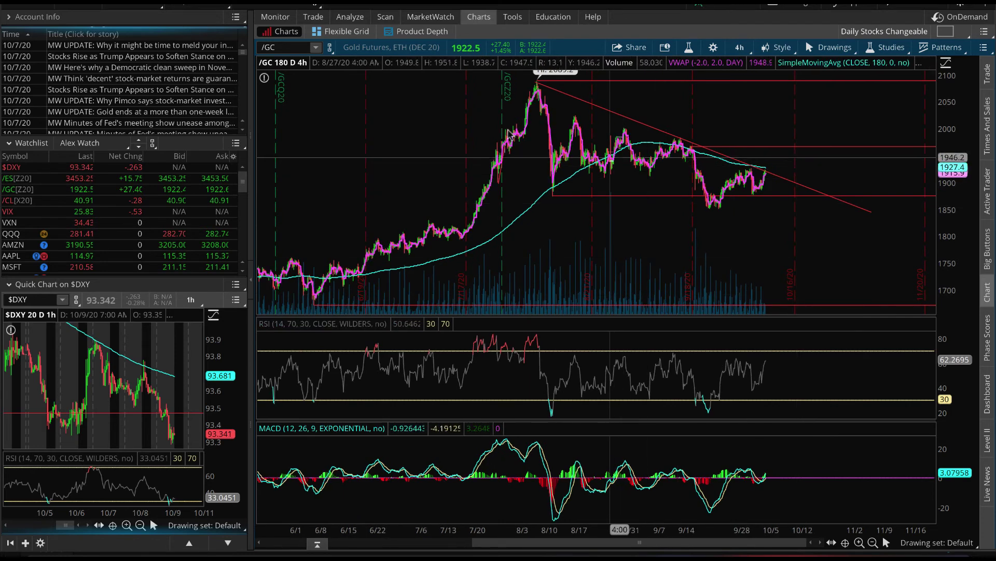
{"action": "scroll", "coordinate": [800, 180], "scroll_direction": "up", "scroll_amount": 2}
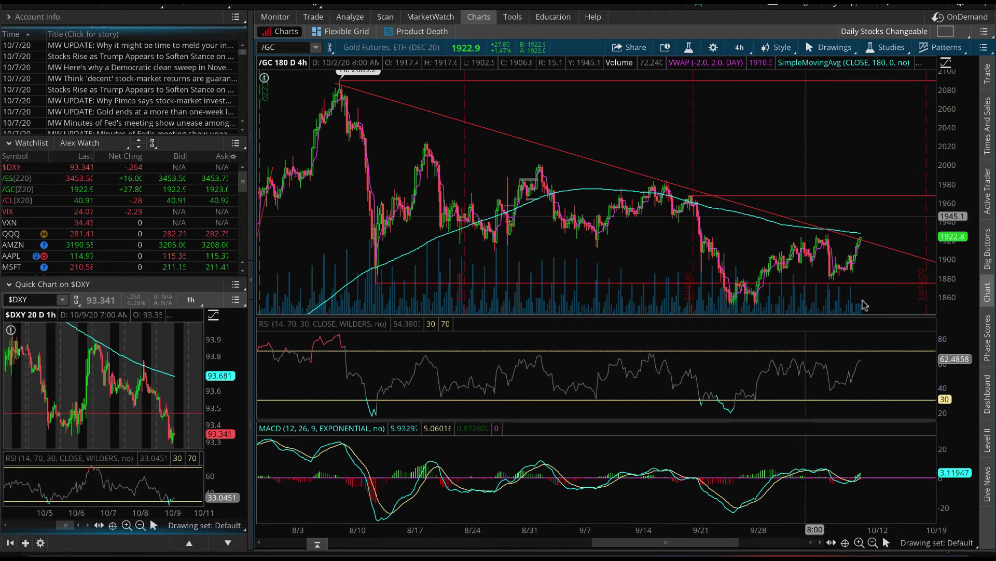
{"action": "left_click", "coordinate": [873, 543]}
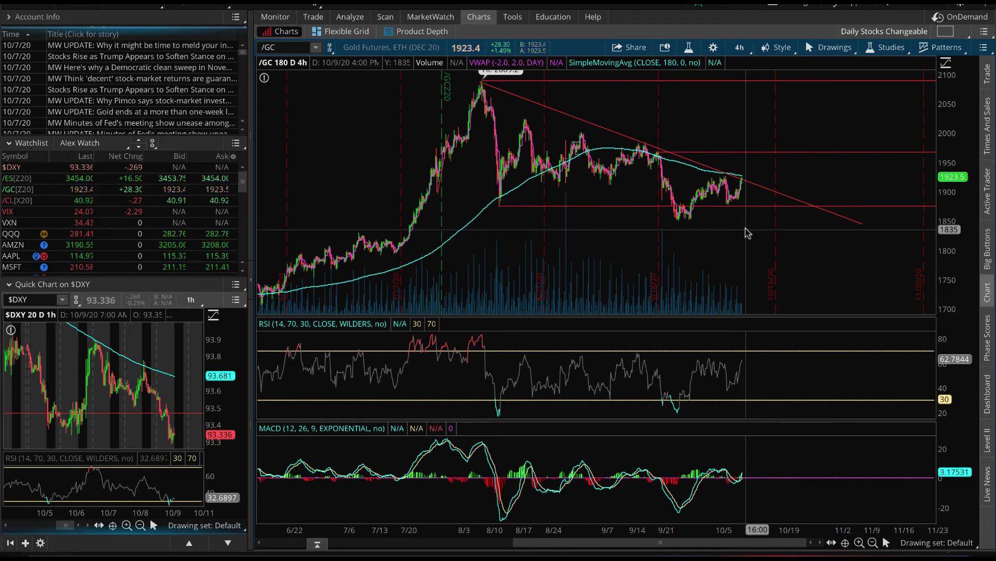
{"action": "scroll", "coordinate": [748, 233], "scroll_direction": "up", "scroll_amount": 2}
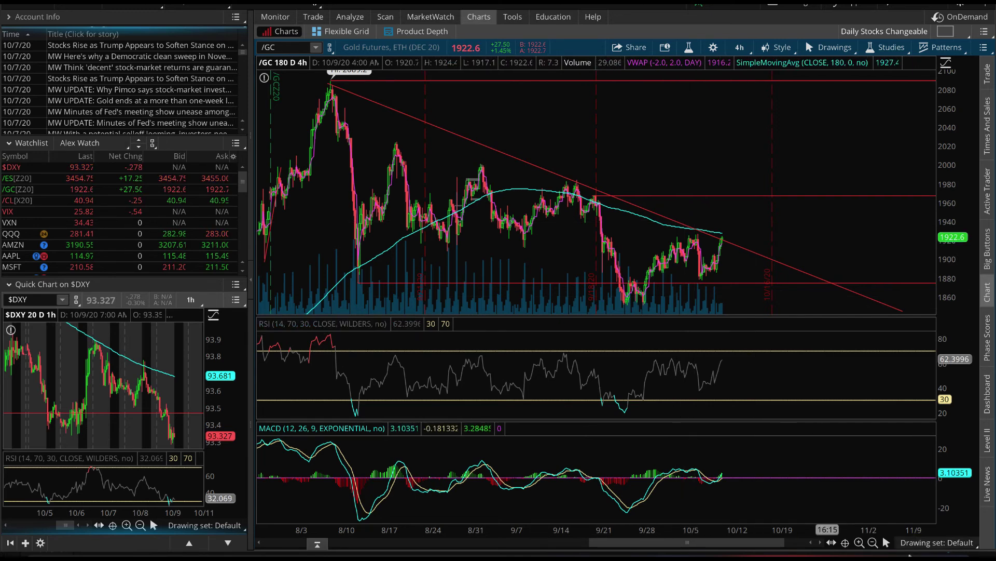
{"action": "left_click", "coordinate": [874, 542]}
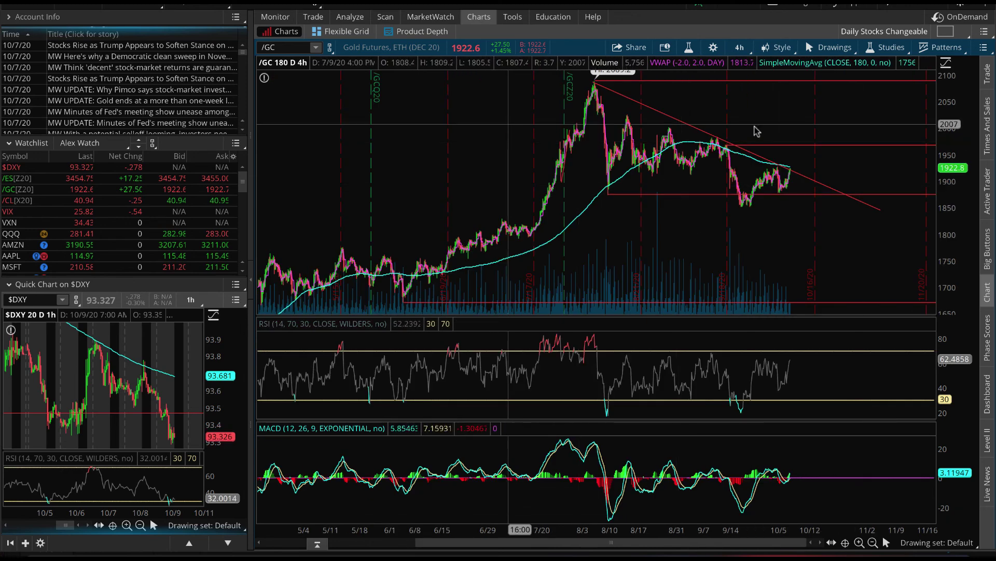